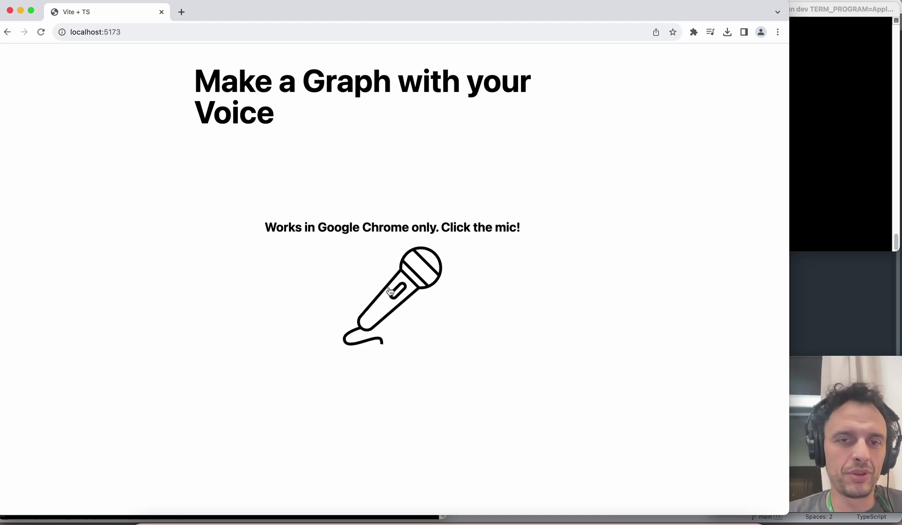
# Review main.ts and the untitled graph-rendering snippet in Sublime Text.
pyautogui.press('super+Tab')
pyautogui.press('super+Tab')
pyautogui.press('super+Tab')
pyautogui.press('super+Tab')
pyautogui.scroll(7, 453, 333)
pyautogui.scroll(-7, 453, 334)
pyautogui.press('super+grave')
pyautogui.scroll(-5, 452, 336)
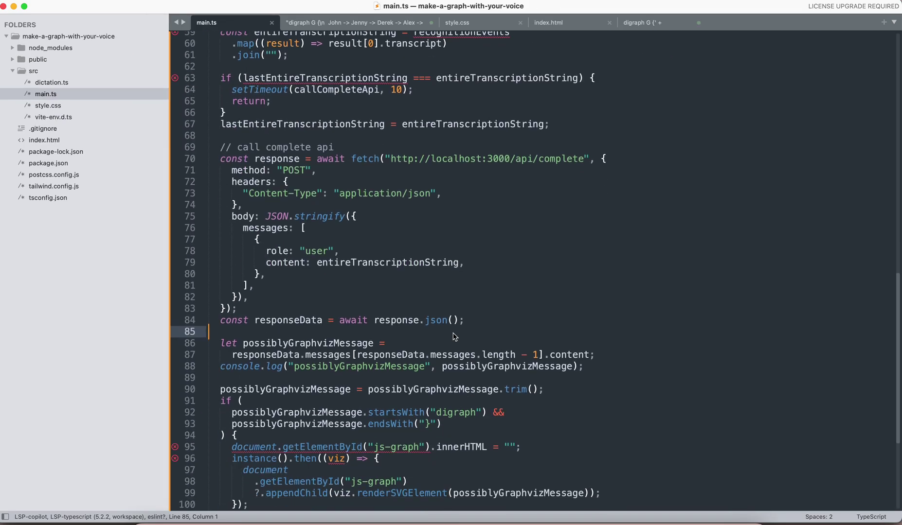
pyautogui.press('super+grave')
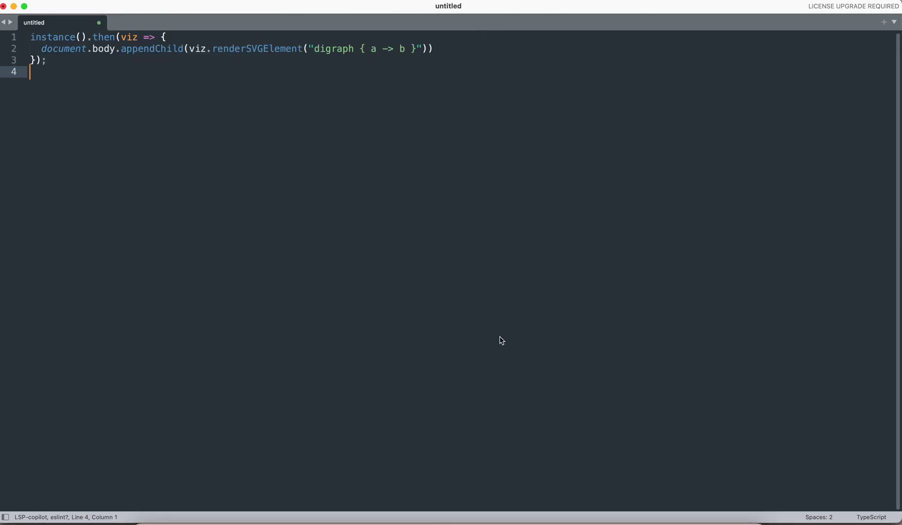
pyautogui.press('super+grave')
pyautogui.press('super+grave')
# Return to the voice graph page in Chrome and start microphone listening.
pyautogui.press('super+Tab')
pyautogui.press('super+Tab')
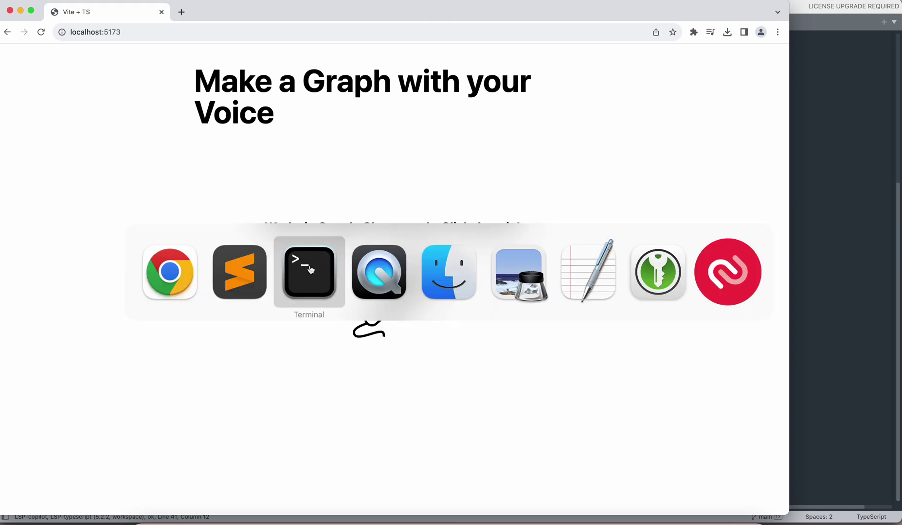
pyautogui.press('Escape')
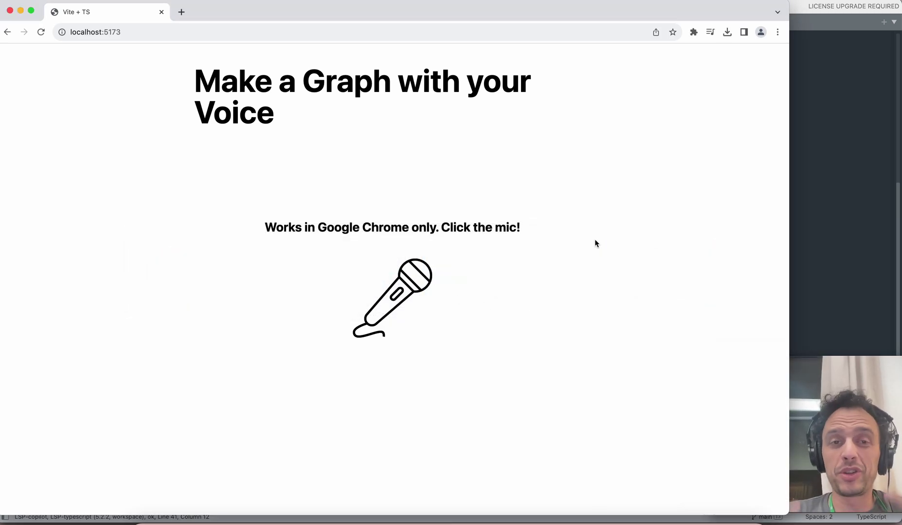
pyautogui.click(416, 276)
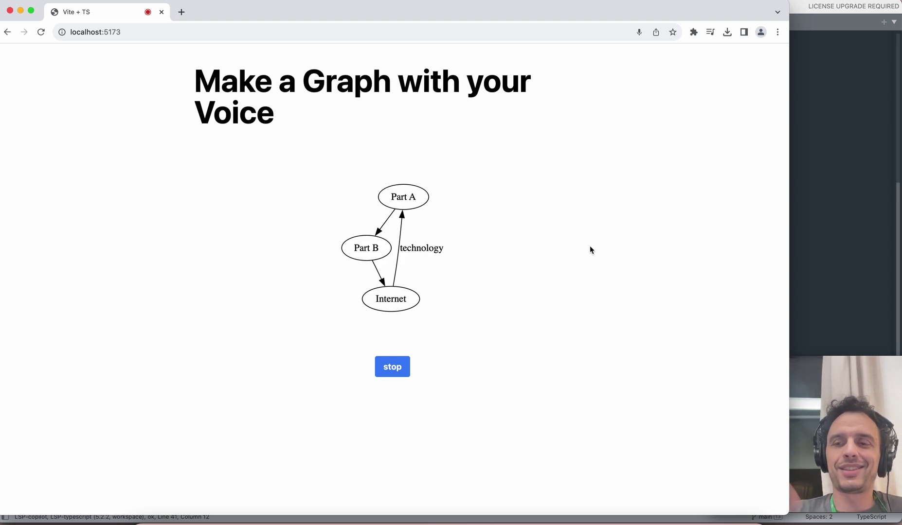
# End speech recognition with the blue stop button, keeping the Part A–Part B–Internet graph.
pyautogui.click(399, 365)
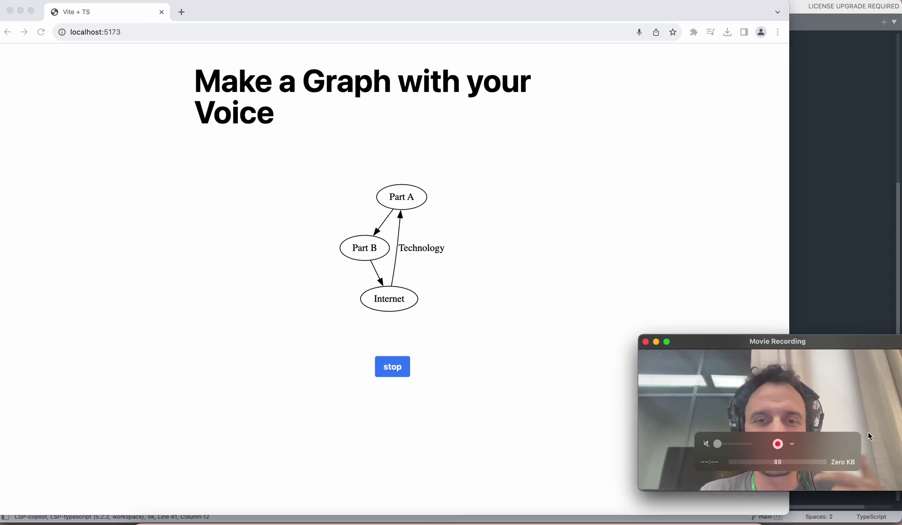
pyautogui.moveTo(824, 340); pyautogui.dragTo(823, 348)
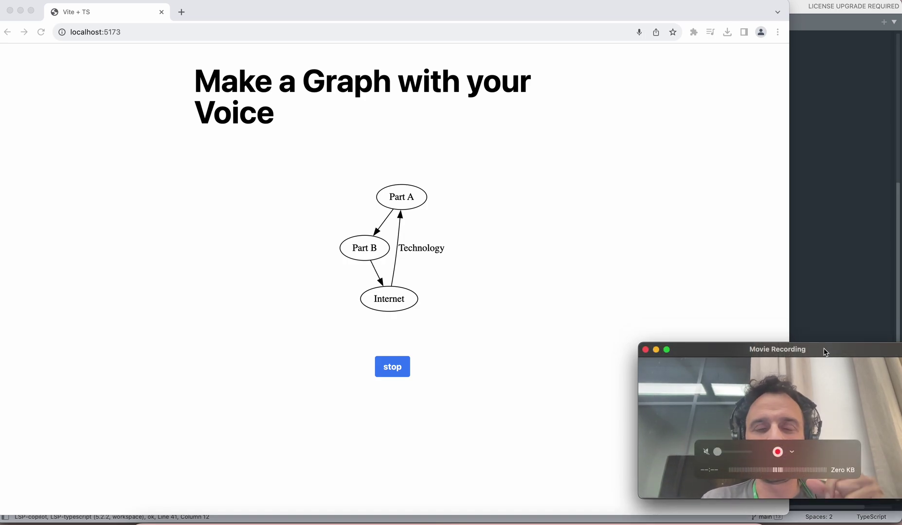